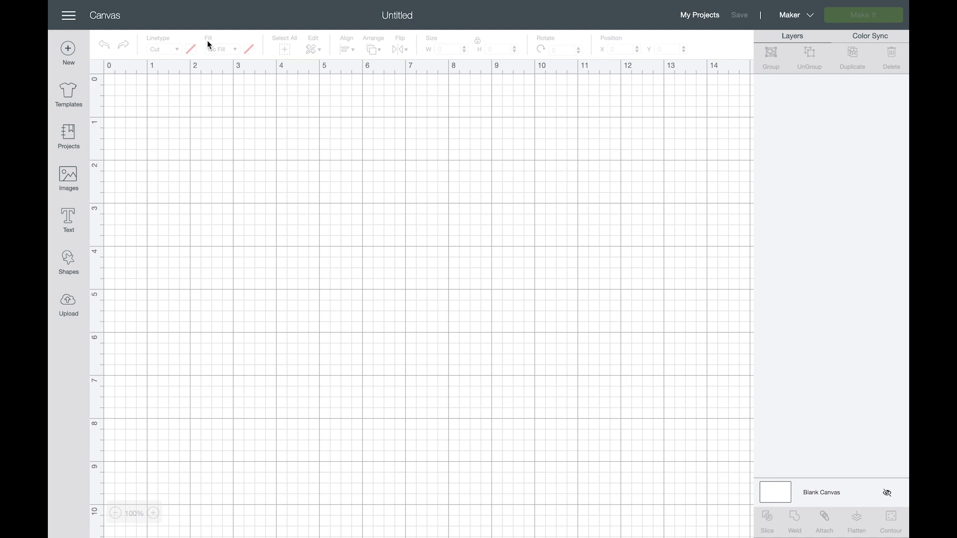
- Open the image library and switch from all images to the Image Sets category to browse its collections
{"action": "left_click", "coordinate": [73, 185]}
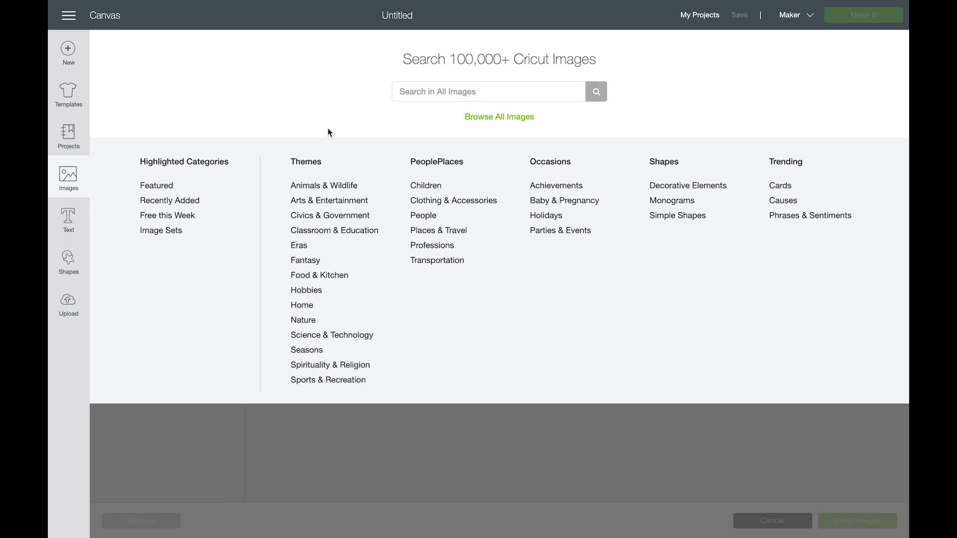
{"action": "left_click", "coordinate": [506, 117]}
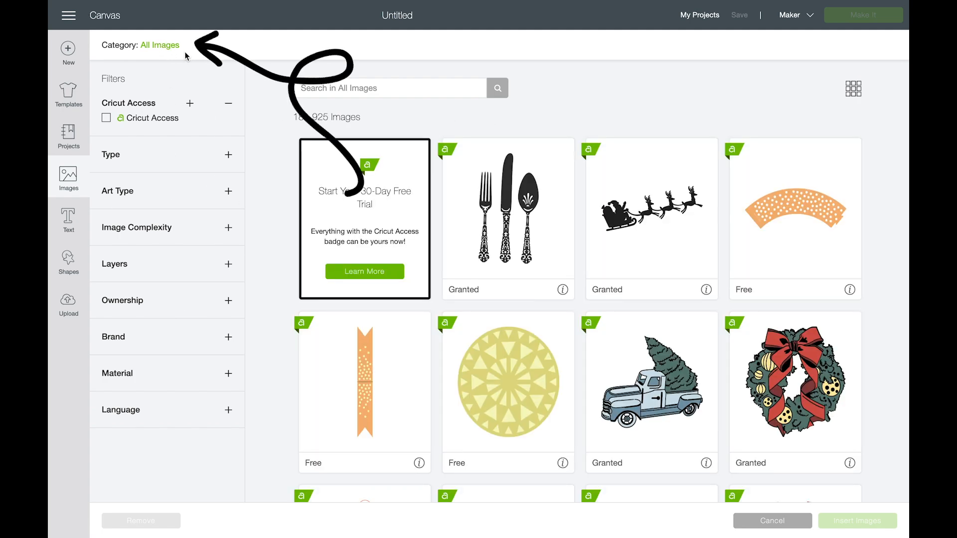
{"action": "left_click", "coordinate": [171, 48]}
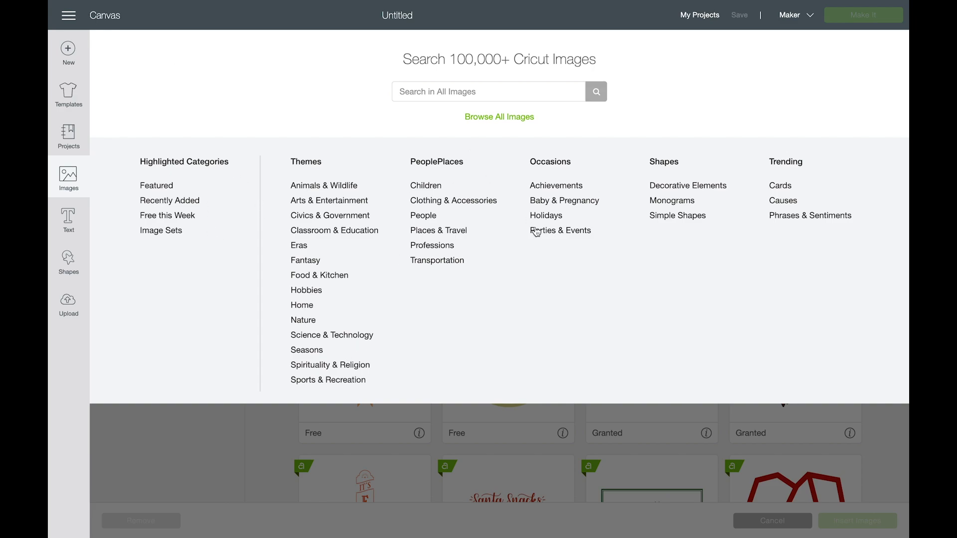
{"action": "left_click", "coordinate": [170, 233]}
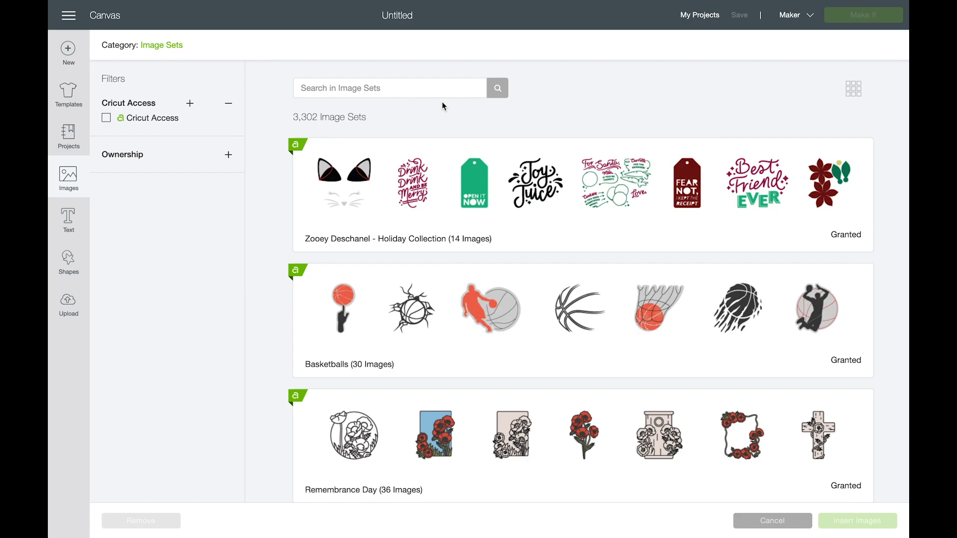
{"action": "scroll", "coordinate": [460, 223], "scroll_direction": "down", "scroll_amount": 6}
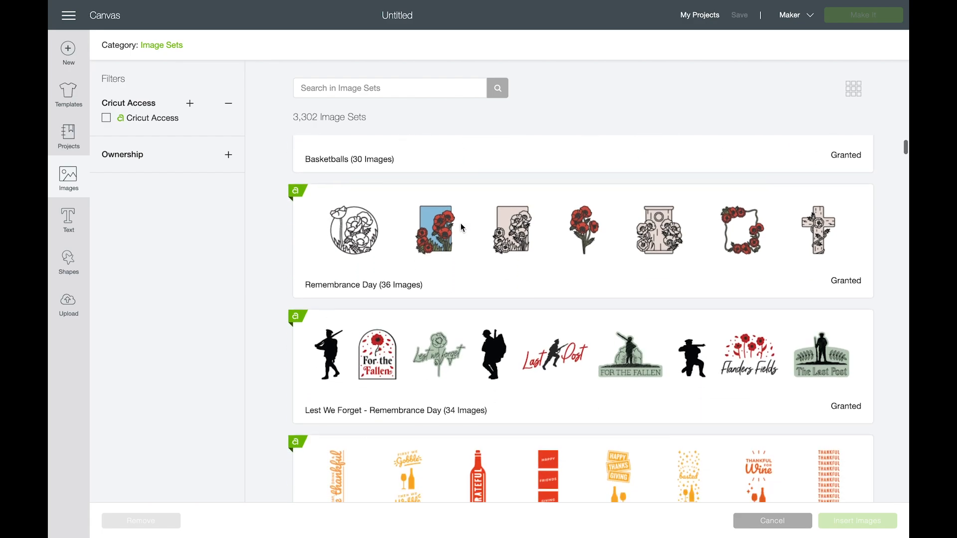
{"action": "scroll", "coordinate": [461, 222], "scroll_direction": "down", "scroll_amount": 5}
{"action": "scroll", "coordinate": [460, 213], "scroll_direction": "up", "scroll_amount": 11}
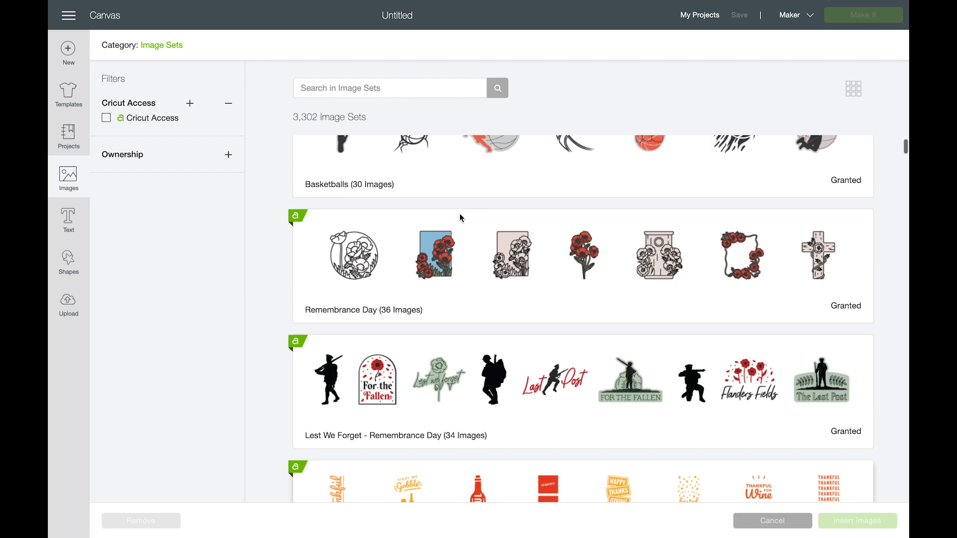
- Search the image sets for "edge to edge" and look over the matching sets
{"action": "left_click", "coordinate": [434, 82]}
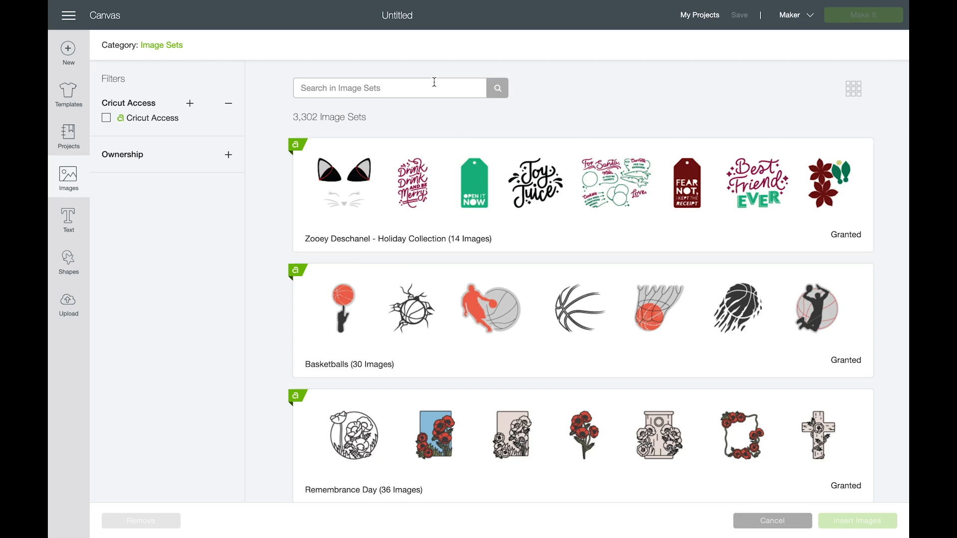
{"action": "type", "text": "edge to edge"}
{"action": "key", "text": "Return"}
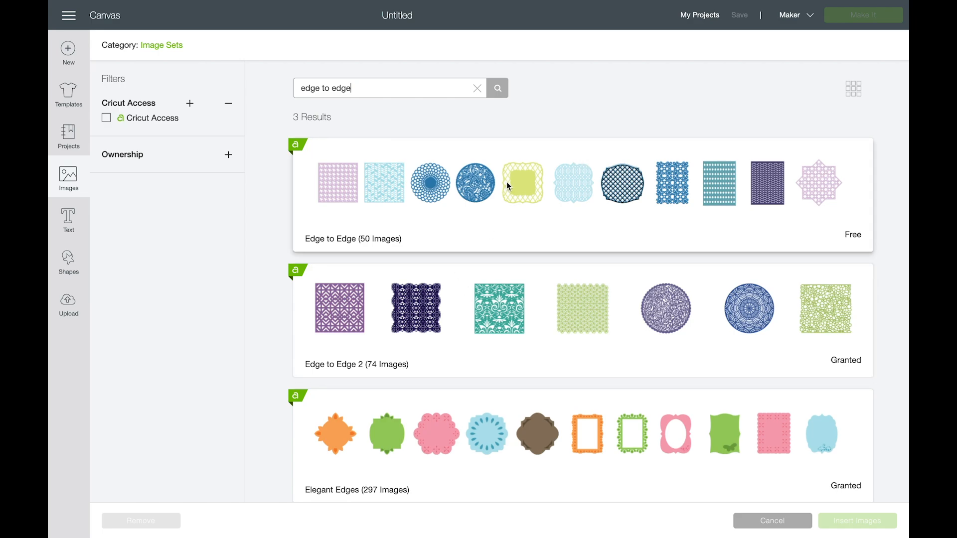
{"action": "scroll", "coordinate": [487, 336], "scroll_direction": "down", "scroll_amount": 1}
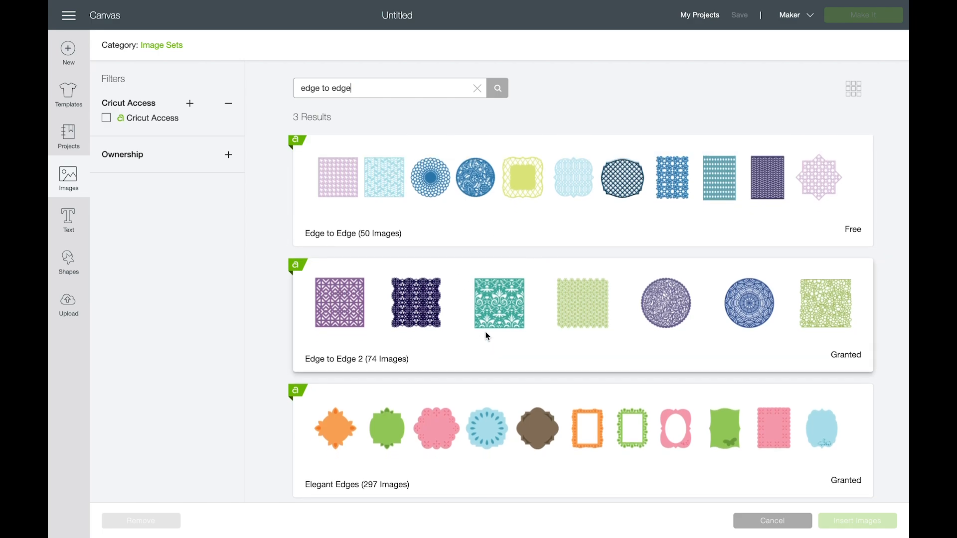
{"action": "scroll", "coordinate": [485, 197], "scroll_direction": "up", "scroll_amount": 1}
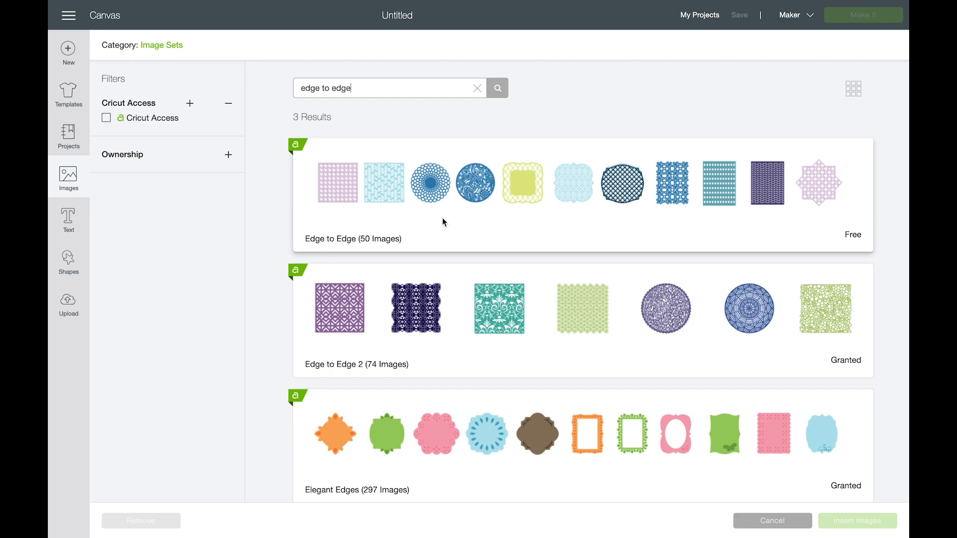
- Open the free Edge to Edge image set and browse through to its last images
{"action": "left_click", "coordinate": [425, 193]}
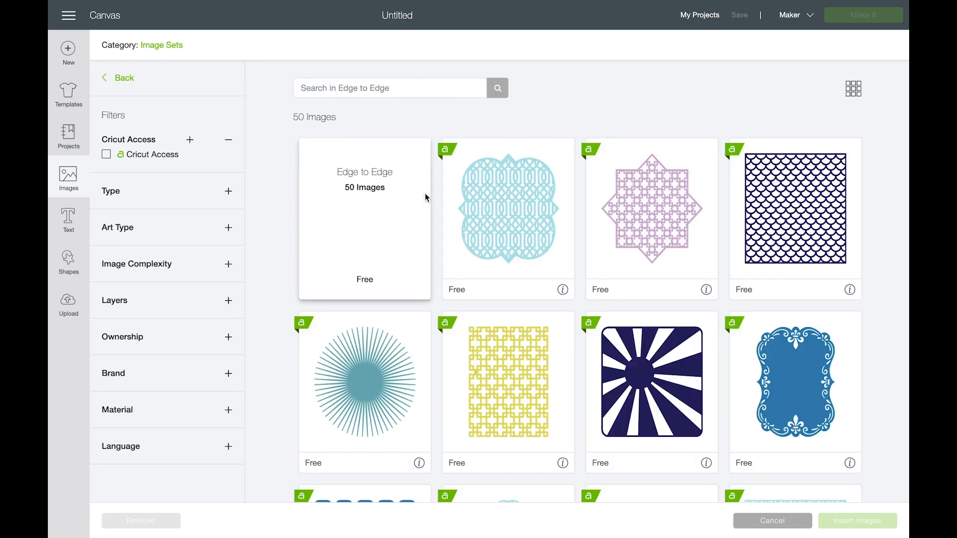
{"action": "scroll", "coordinate": [677, 294], "scroll_direction": "down", "scroll_amount": 8}
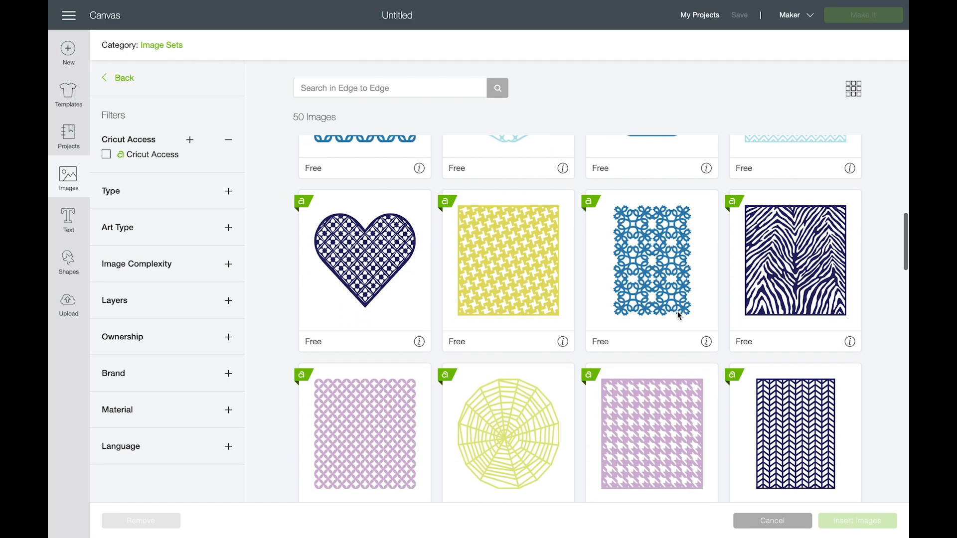
{"action": "scroll", "coordinate": [679, 315], "scroll_direction": "down", "scroll_amount": 15}
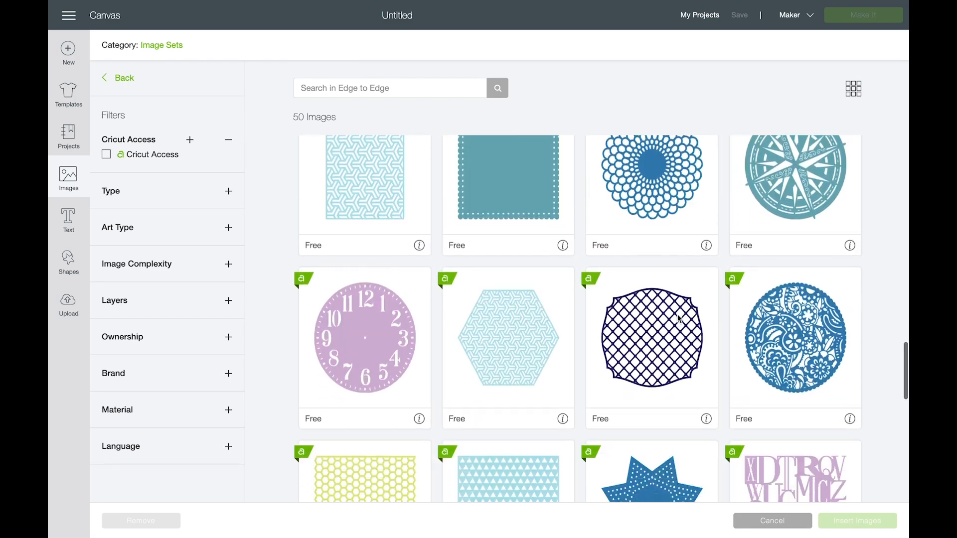
{"action": "scroll", "coordinate": [678, 319], "scroll_direction": "down", "scroll_amount": 15}
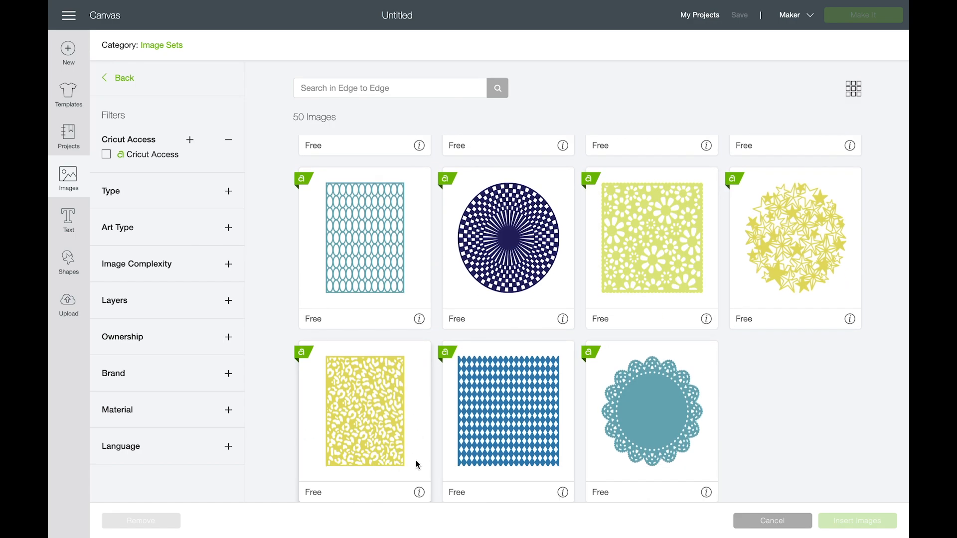
- Show the details of the yellow cheetah pattern rectangle and copy its image number, #M40D23
{"action": "left_click", "coordinate": [419, 493]}
{"action": "left_click_drag", "start_coordinate": [350, 390], "coordinate": [392, 397]}
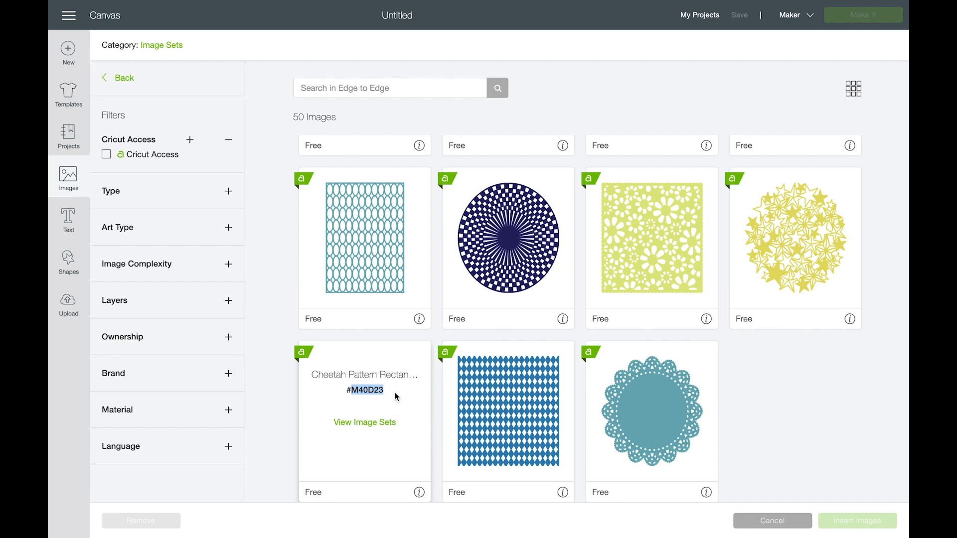
{"action": "left_click_drag", "start_coordinate": [384, 390], "coordinate": [346, 391]}
{"action": "key", "text": "ctrl+c"}
{"action": "left_click", "coordinate": [398, 481]}
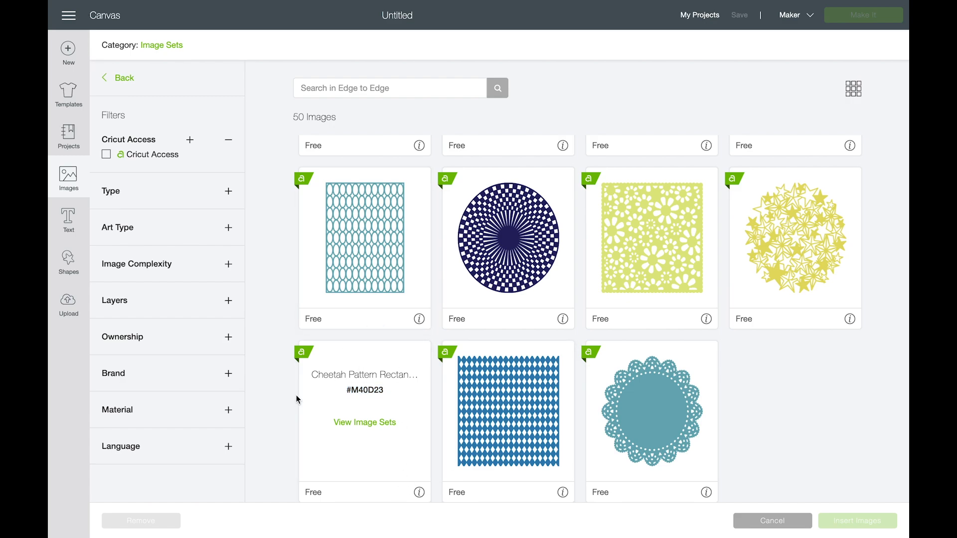
- Select the yellow cheetah pattern rectangle and insert it onto the canvas
{"action": "left_click", "coordinate": [420, 495]}
{"action": "left_click", "coordinate": [352, 378]}
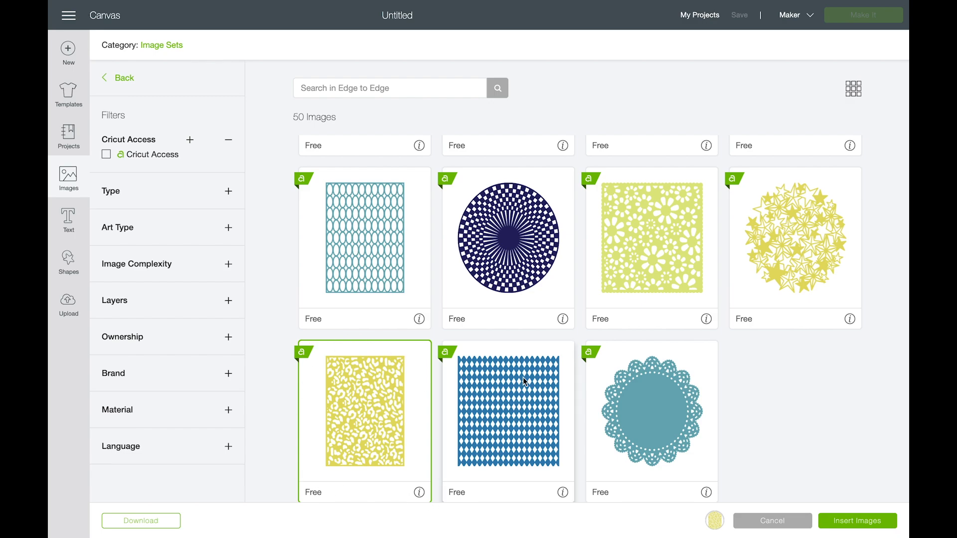
{"action": "left_click", "coordinate": [853, 527]}
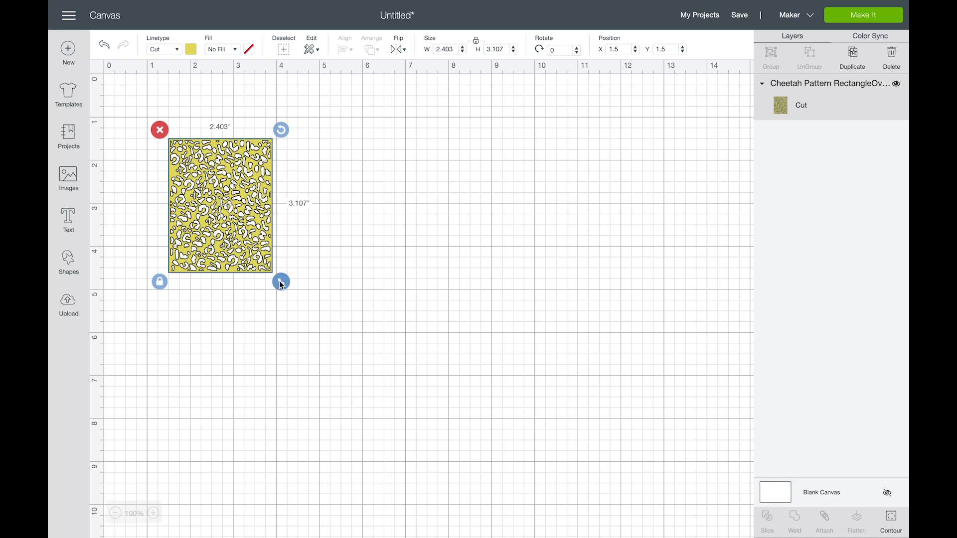
- Enlarge the cheetah pattern to about 5.26 × 6.8 inches and move it to about X 1.83, Y 1.07
{"action": "left_click_drag", "start_coordinate": [281, 281], "coordinate": [439, 444]}
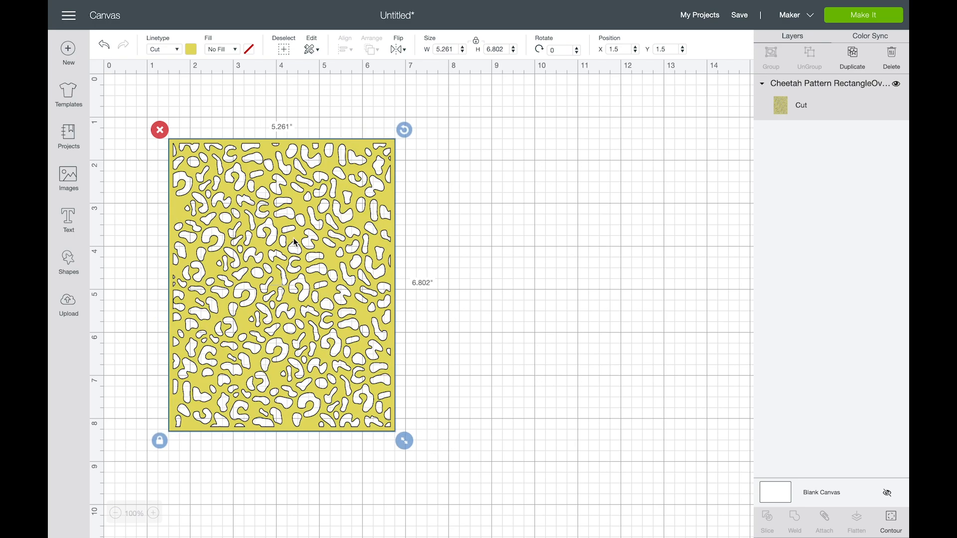
{"action": "left_click_drag", "start_coordinate": [292, 238], "coordinate": [307, 219]}
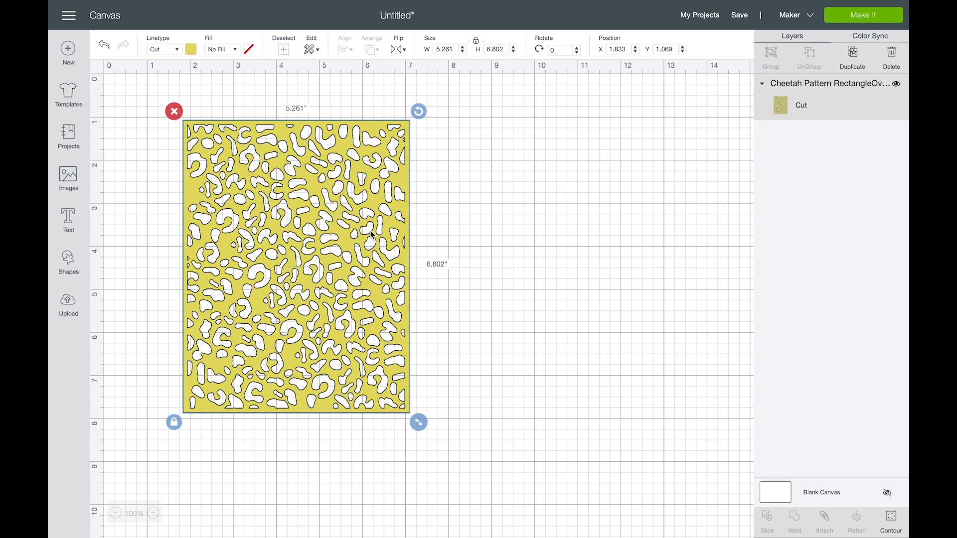
- View the image sets related to the cheetah pattern through its layer's Image Info and look through the images
{"action": "right_click", "coordinate": [811, 108]}
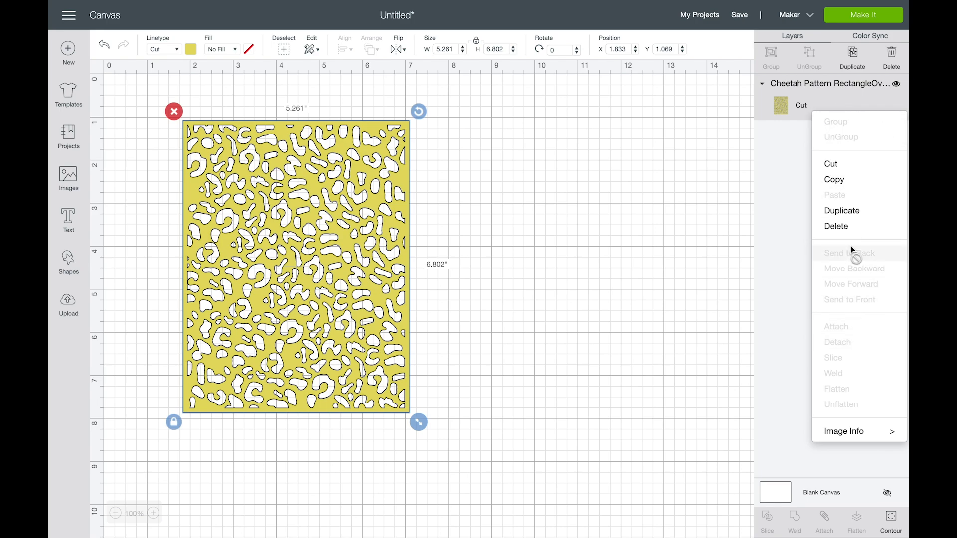
{"action": "mouse_move", "coordinate": [841, 431]}
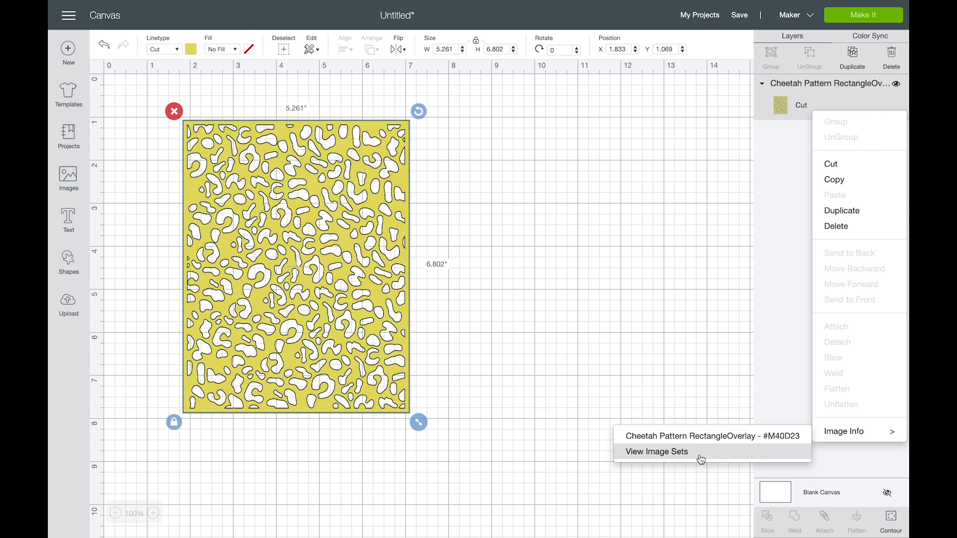
{"action": "left_click", "coordinate": [701, 453]}
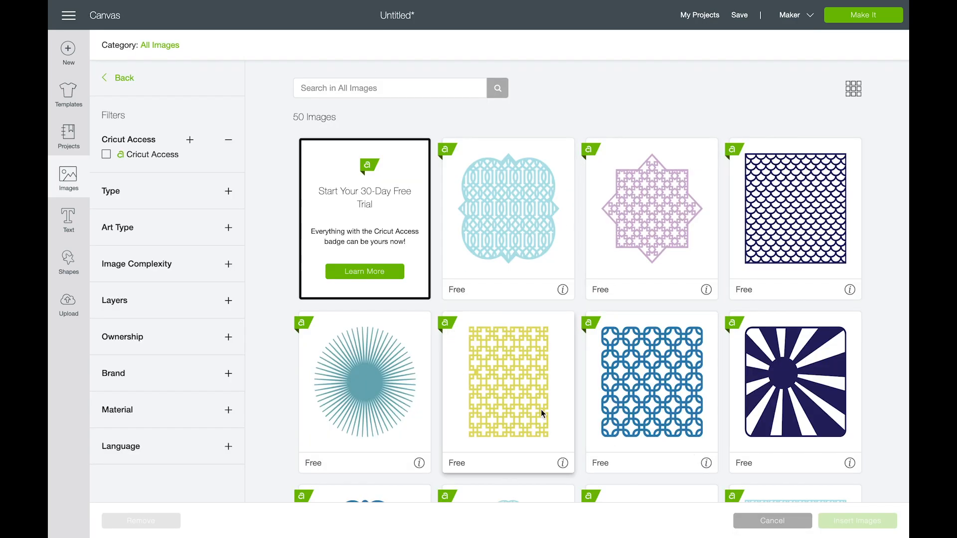
{"action": "scroll", "coordinate": [641, 319], "scroll_direction": "down", "scroll_amount": 5}
{"action": "scroll", "coordinate": [700, 289], "scroll_direction": "up", "scroll_amount": 5}
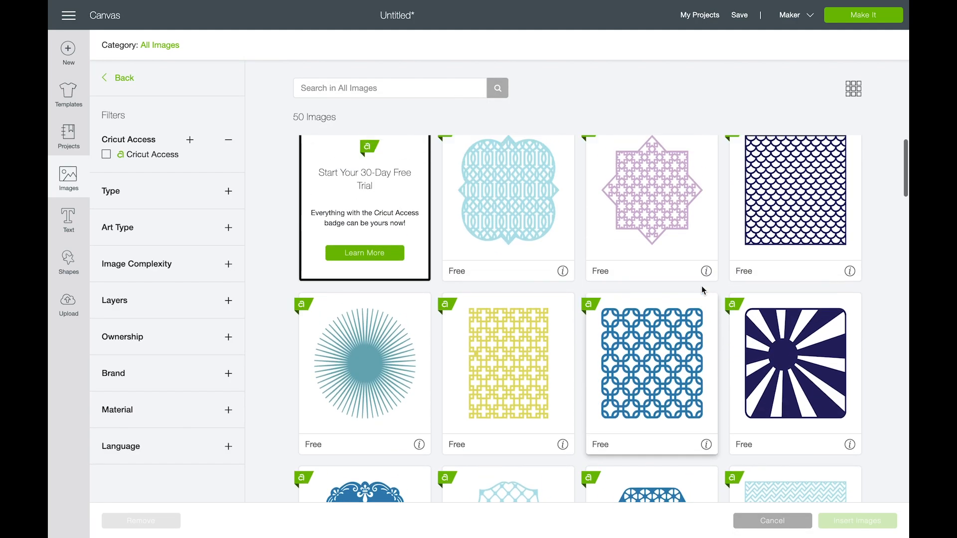
{"action": "scroll", "coordinate": [703, 291], "scroll_direction": "up", "scroll_amount": 1}
{"action": "mouse_move", "coordinate": [704, 291]}
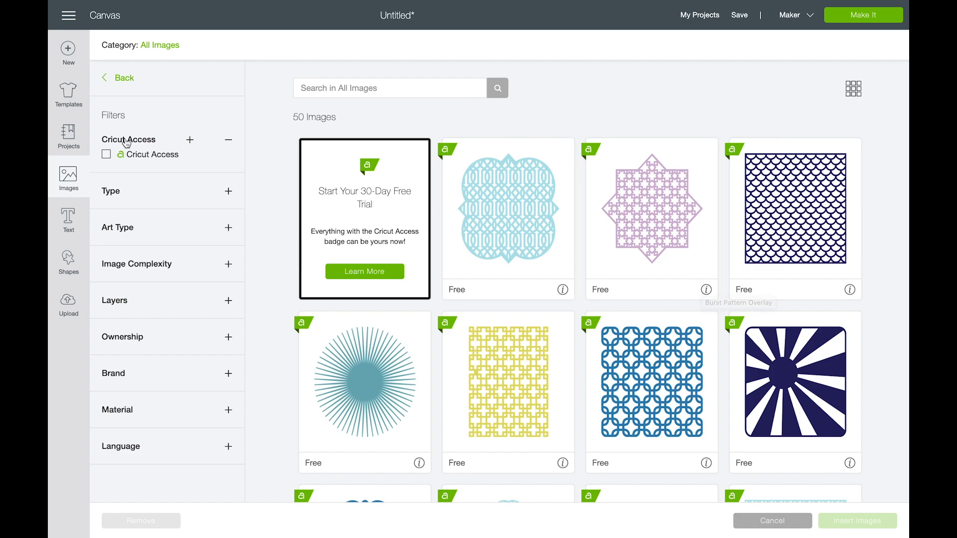
- Return to the Image Sets results, switch to all images and search for the copied image number #M40D23
{"action": "left_click", "coordinate": [124, 78]}
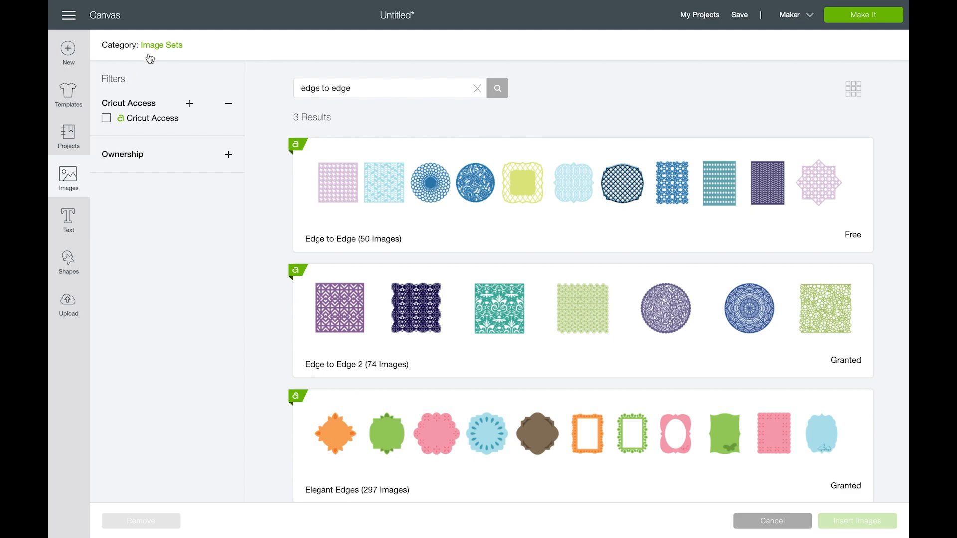
{"action": "left_click", "coordinate": [164, 47]}
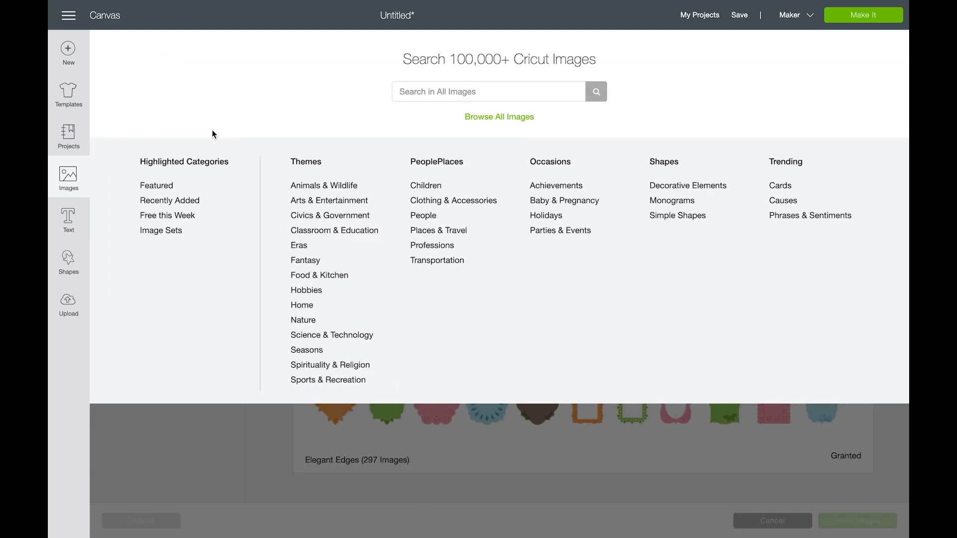
{"action": "left_click", "coordinate": [523, 120]}
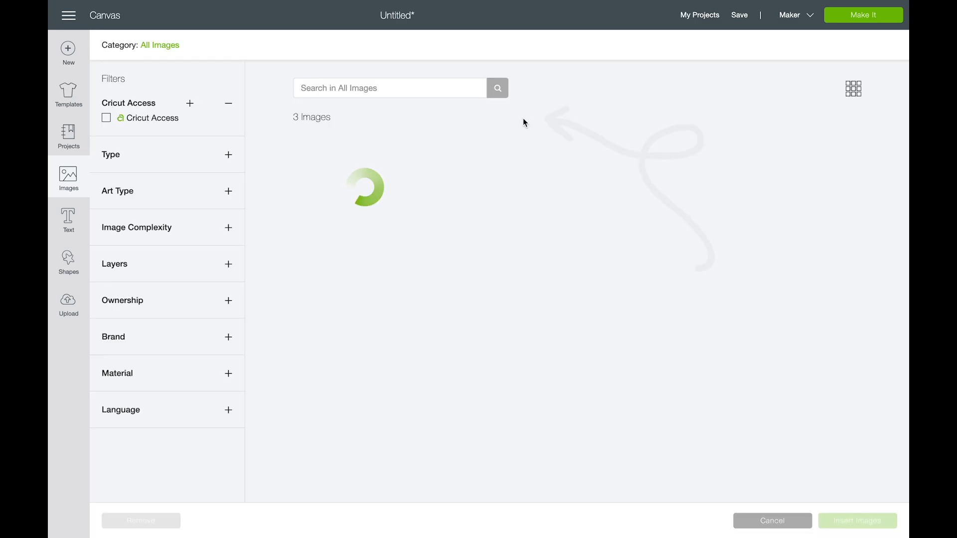
{"action": "left_click", "coordinate": [434, 85]}
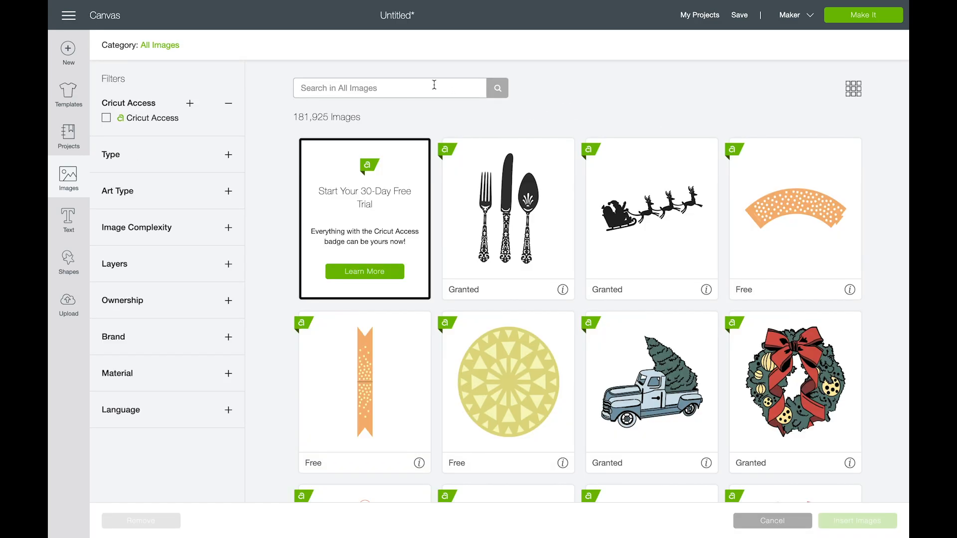
{"action": "key", "text": "ctrl+v"}
{"action": "key", "text": "Return"}
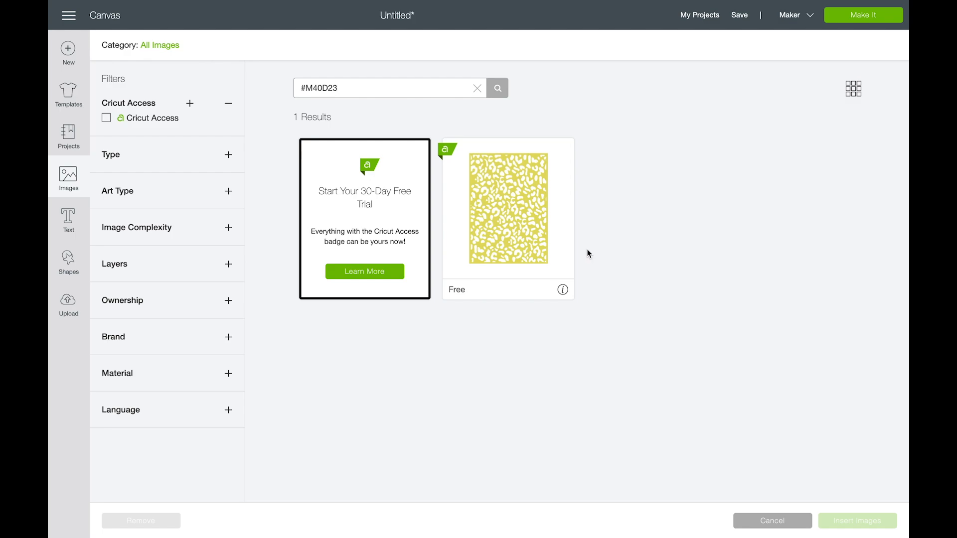
- Clear the image search, examine the Type and Art Type filter options, and return to the canvas
{"action": "left_click", "coordinate": [477, 88]}
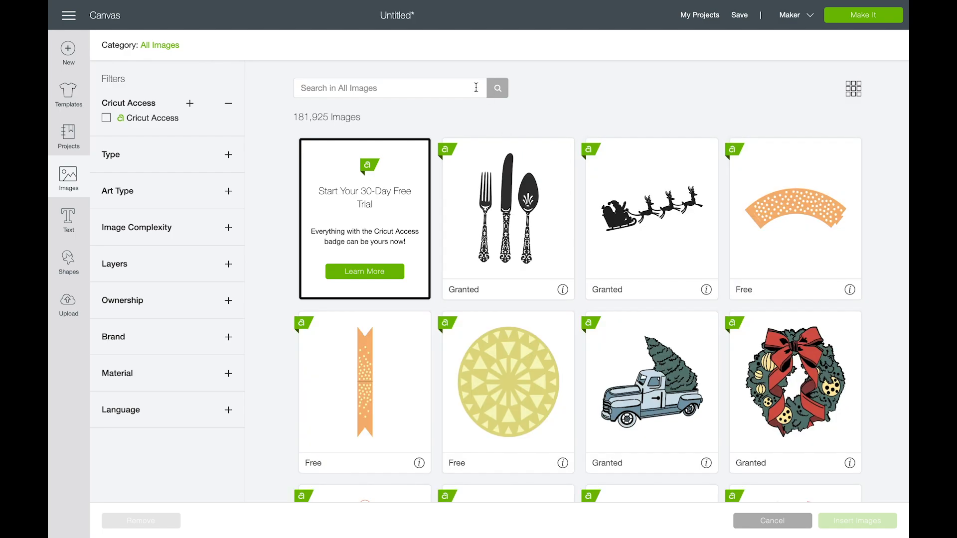
{"action": "left_click_drag", "start_coordinate": [293, 118], "coordinate": [365, 121]}
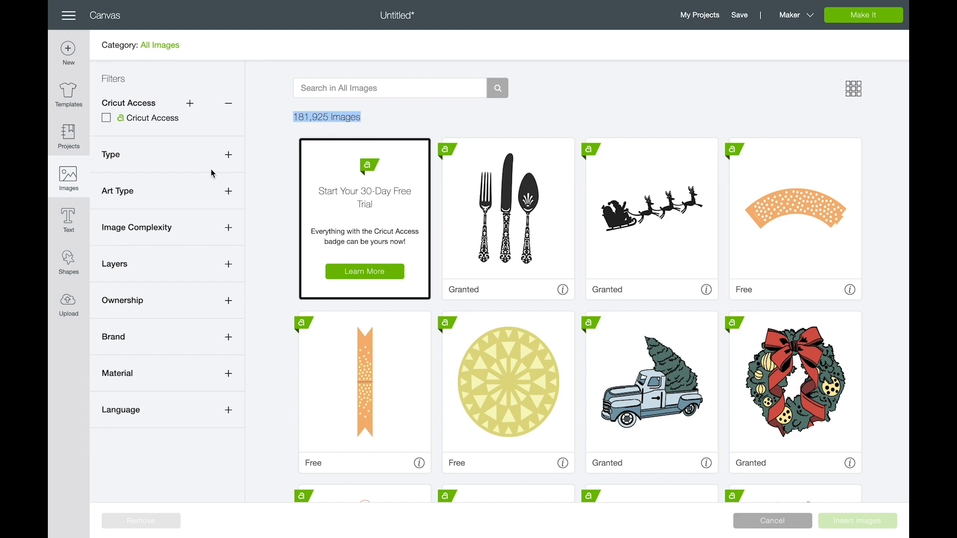
{"action": "left_click", "coordinate": [229, 155]}
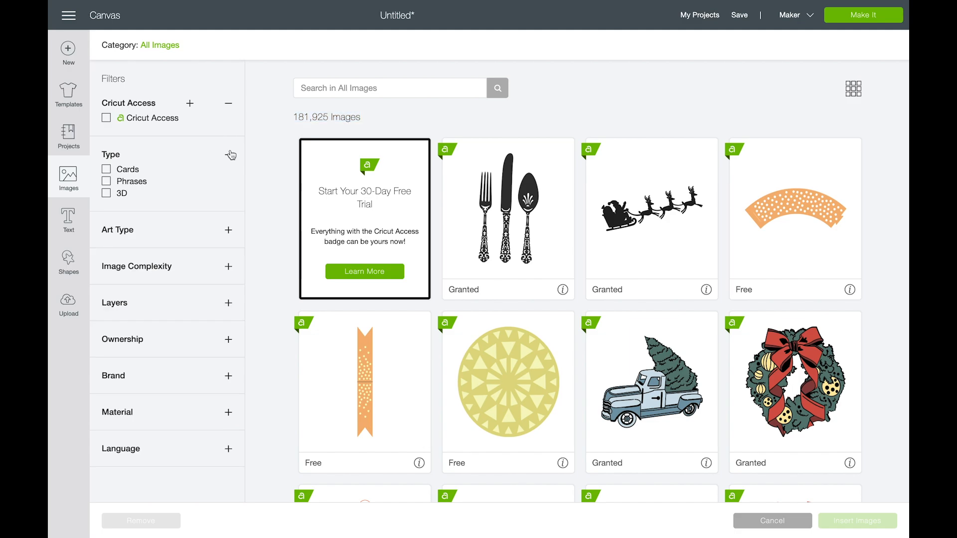
{"action": "left_click", "coordinate": [228, 230]}
{"action": "scroll", "coordinate": [178, 254], "scroll_direction": "down", "scroll_amount": 1}
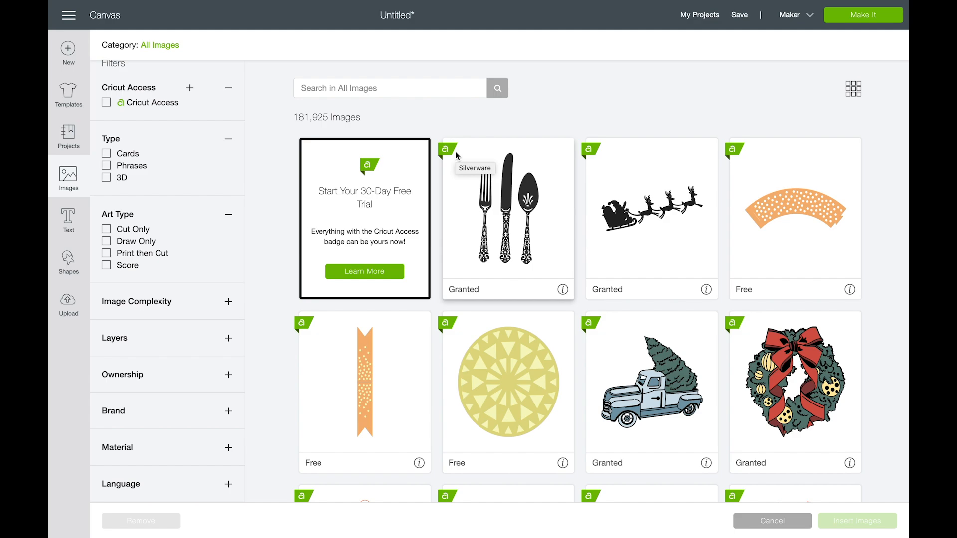
{"action": "left_click", "coordinate": [68, 180]}
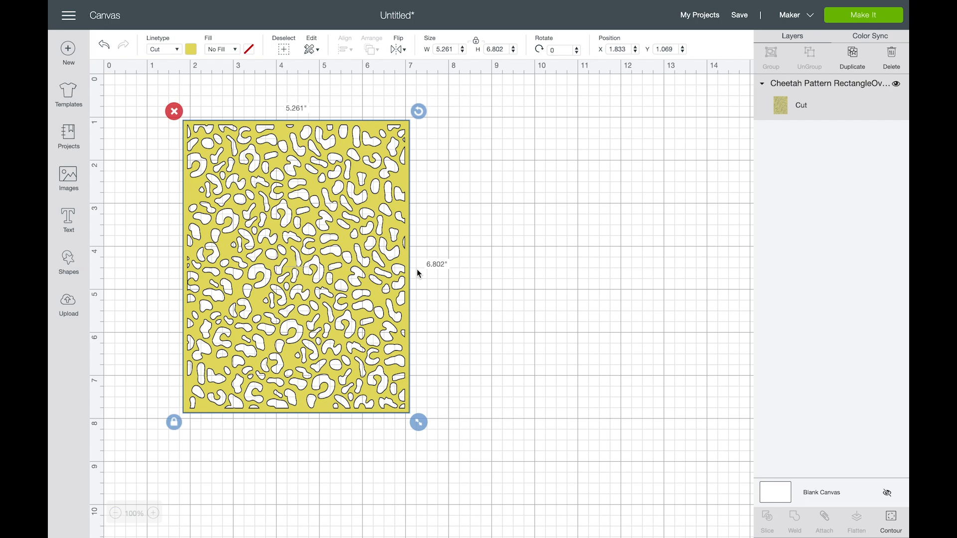
- Add a first name as text beside the cheetah pattern, enlarged to about 4.81 × 1.73 inches at about X 7.78, Y 2.13
{"action": "left_click", "coordinate": [75, 230]}
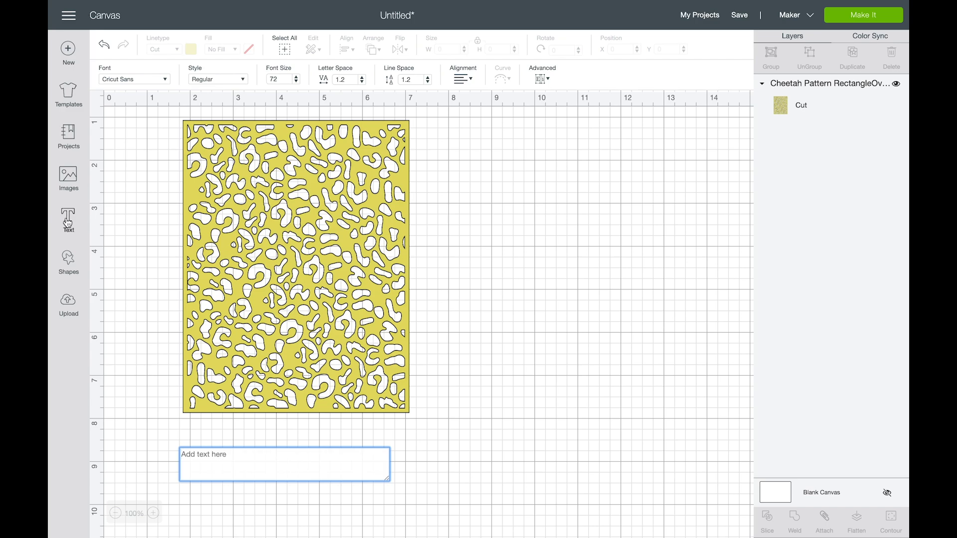
{"action": "type", "text": "Karley"}
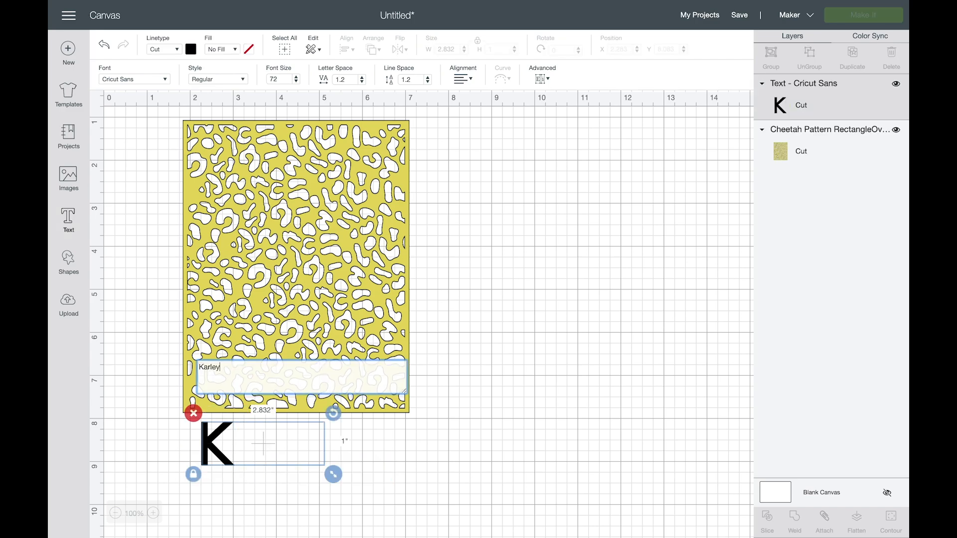
{"action": "left_click_drag", "start_coordinate": [237, 438], "coordinate": [473, 183]}
{"action": "left_click_drag", "start_coordinate": [603, 230], "coordinate": [645, 292]}
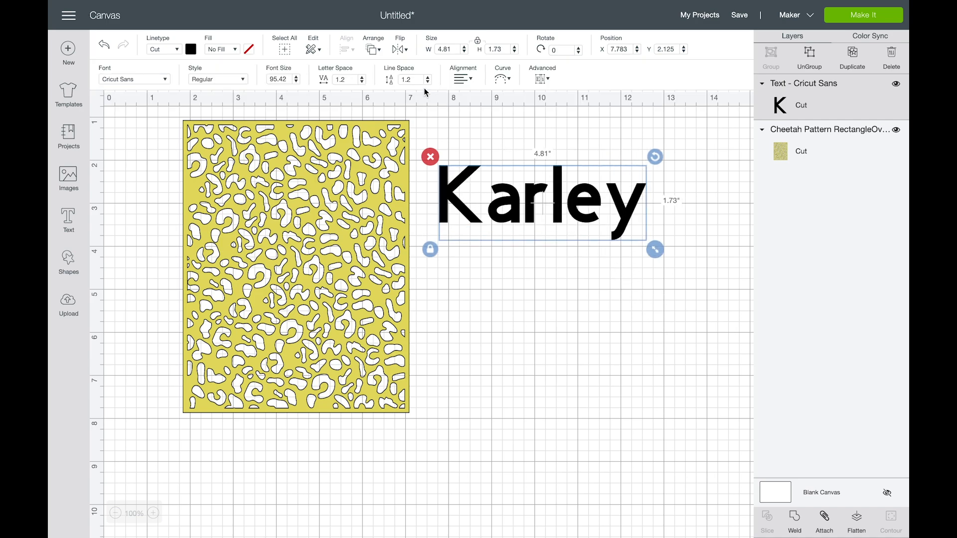
- Change the name's font to the system font Adora Bouton
{"action": "left_click", "coordinate": [163, 78]}
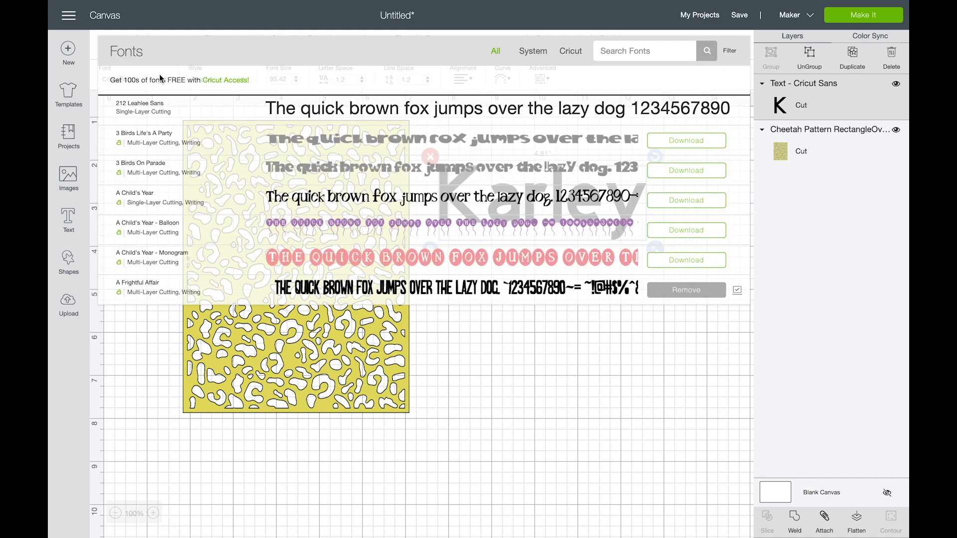
{"action": "left_click", "coordinate": [542, 51]}
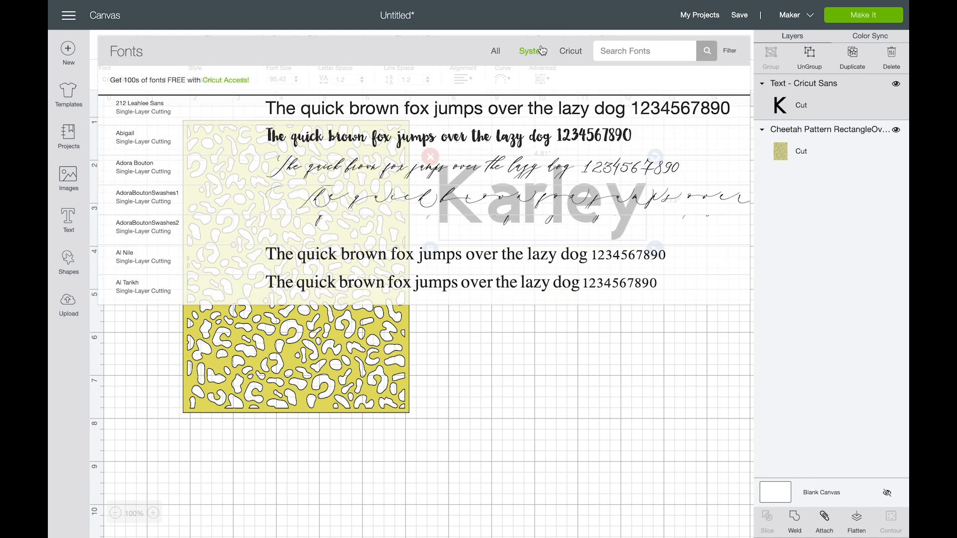
{"action": "left_click", "coordinate": [497, 179]}
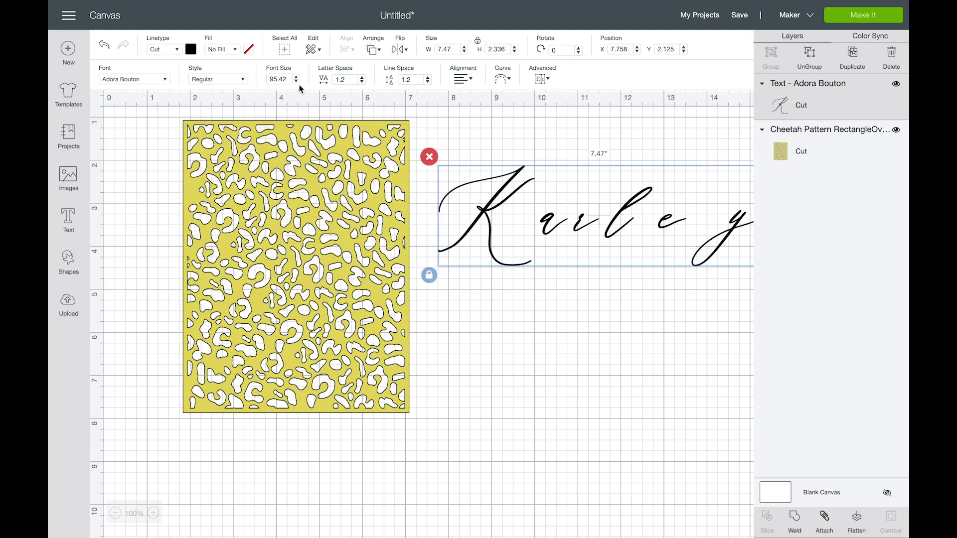
- Reduce the name's letter spacing to below 0.4 and ungroup the text into separate letters
{"action": "left_click", "coordinate": [352, 81]}
{"action": "left_click", "coordinate": [363, 83]}
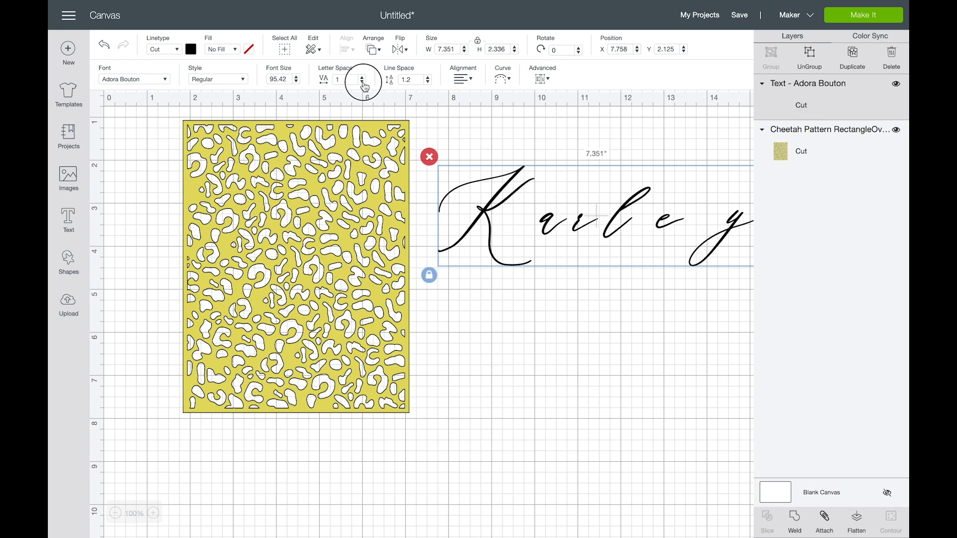
{"action": "left_click", "coordinate": [363, 84]}
{"action": "left_click", "coordinate": [363, 82]}
{"action": "left_click", "coordinate": [363, 83]}
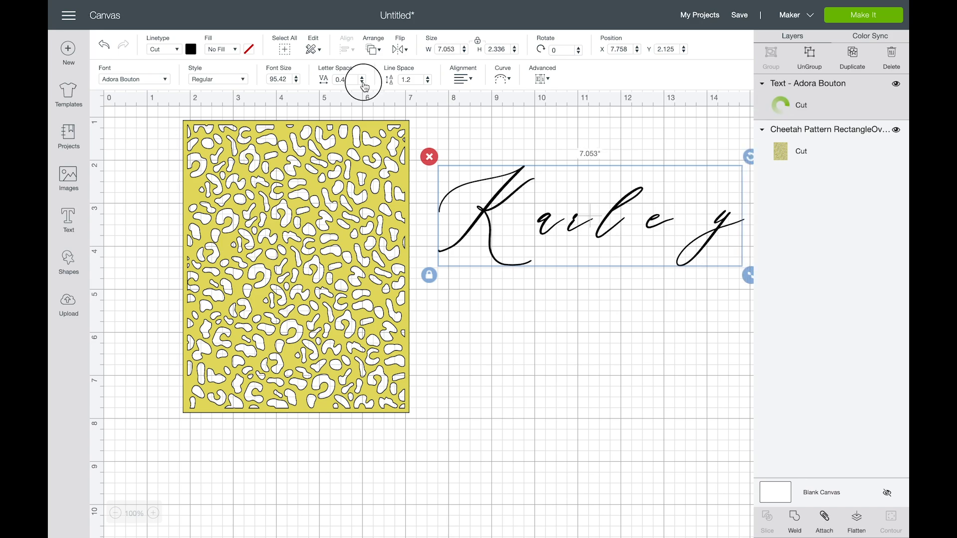
{"action": "left_click", "coordinate": [363, 83]}
{"action": "left_click", "coordinate": [363, 83]}
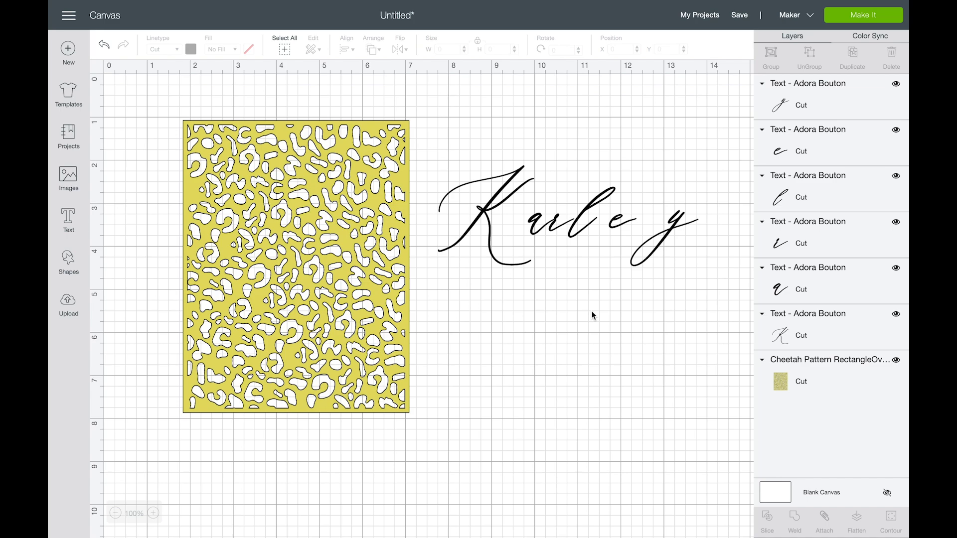
- Move the separate letters together so that they connect as script, and weld them into one shape
{"action": "left_click", "coordinate": [593, 211]}
{"action": "left_click", "coordinate": [621, 221]}
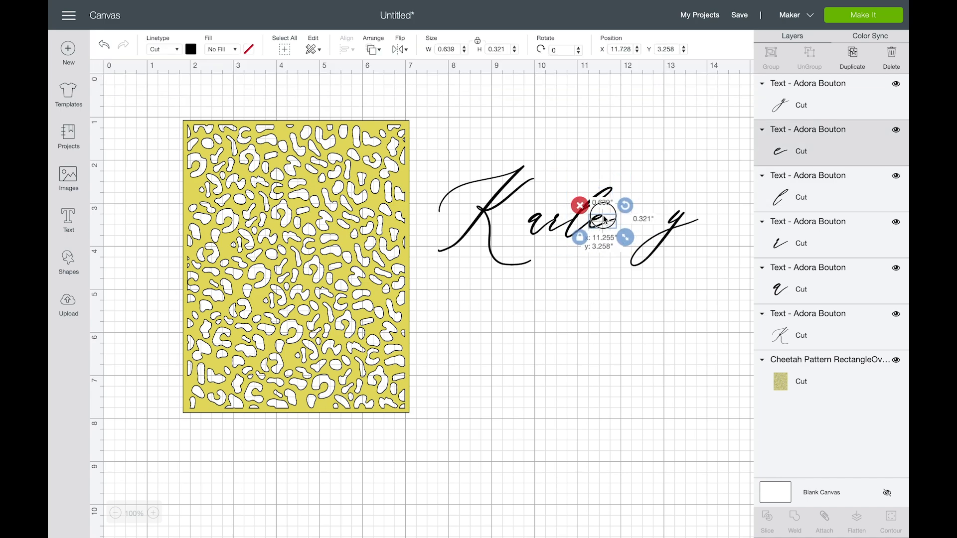
{"action": "left_click_drag", "start_coordinate": [679, 223], "coordinate": [622, 223]}
{"action": "left_click_drag", "start_coordinate": [498, 190], "coordinate": [525, 189]}
{"action": "left_click_drag", "start_coordinate": [679, 304], "coordinate": [446, 172]}
{"action": "left_click", "coordinate": [796, 519]}
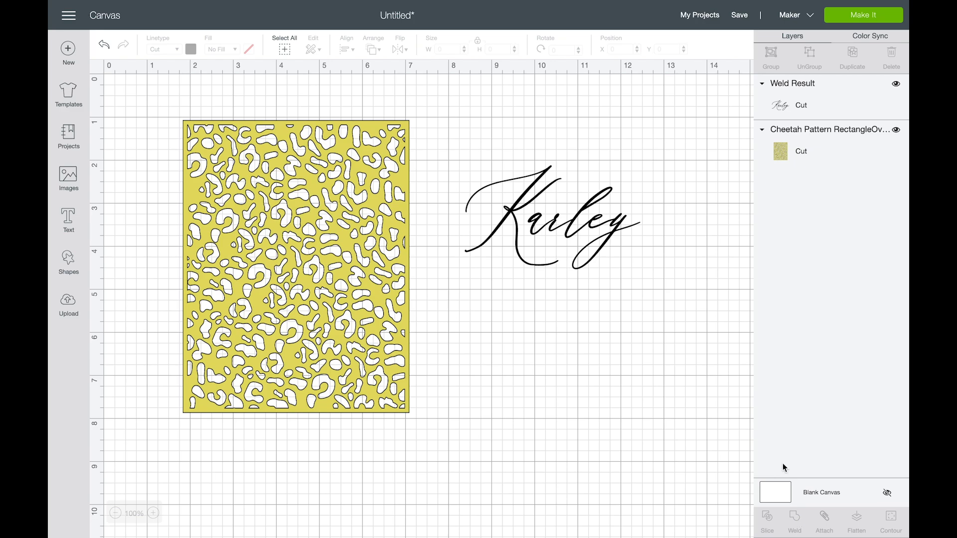
- Look up the font used in the welded name through its layer's Image Info
{"action": "left_click", "coordinate": [592, 225]}
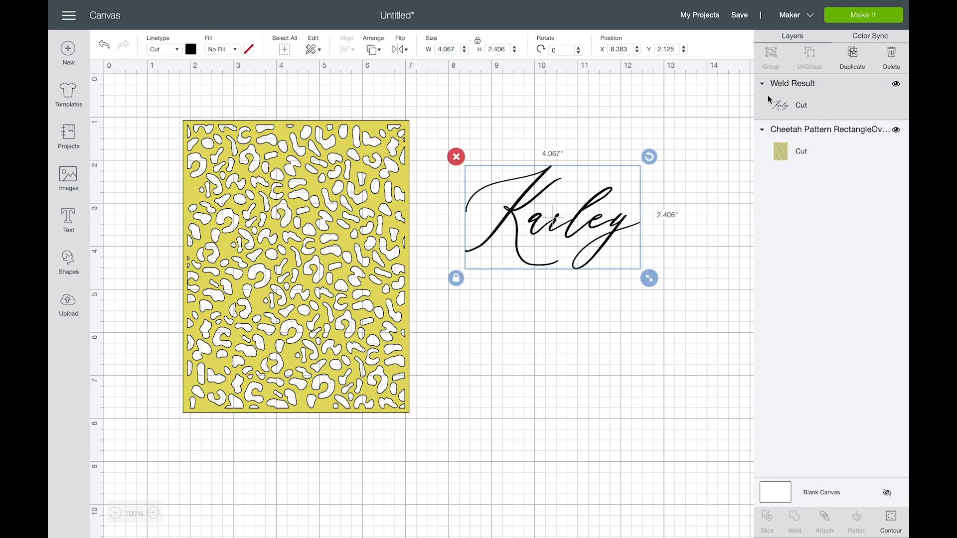
{"action": "right_click", "coordinate": [825, 107]}
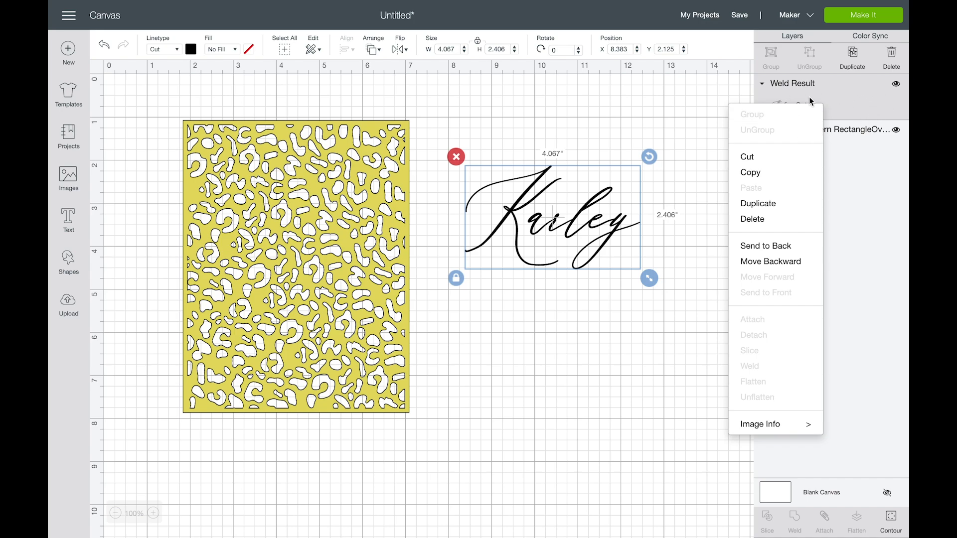
{"action": "mouse_move", "coordinate": [781, 422]}
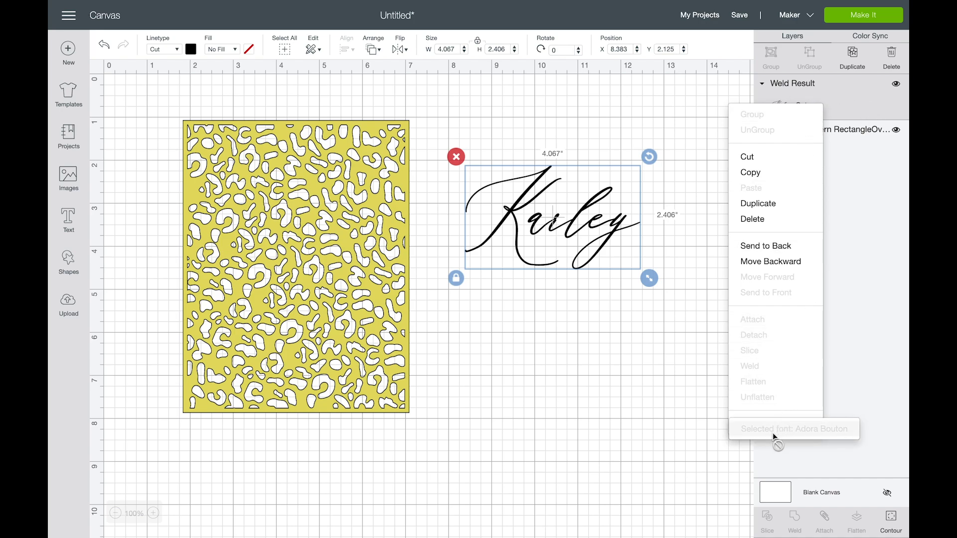